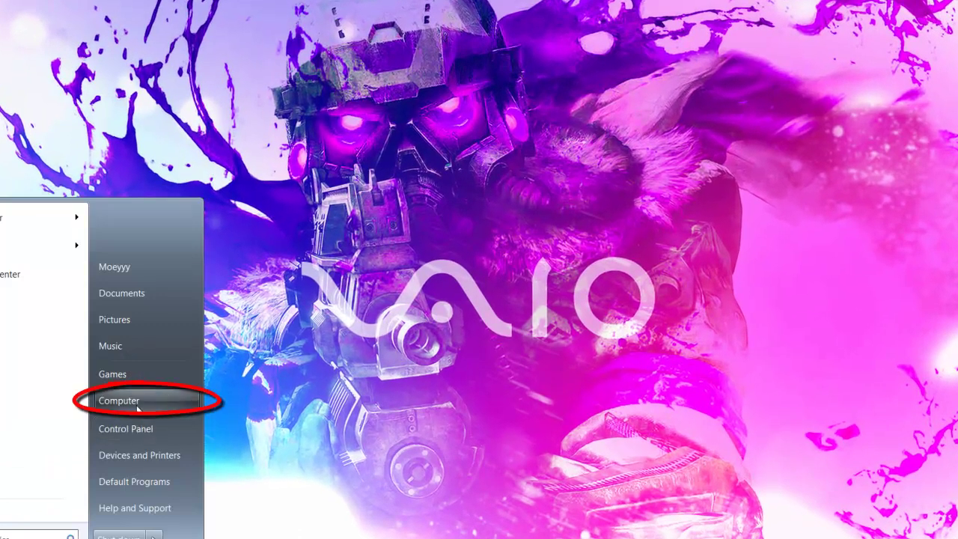
# Open the Computer window and position it while the Quake3 disc's AutoPlay prompt appears.
pyautogui.click(138, 405)
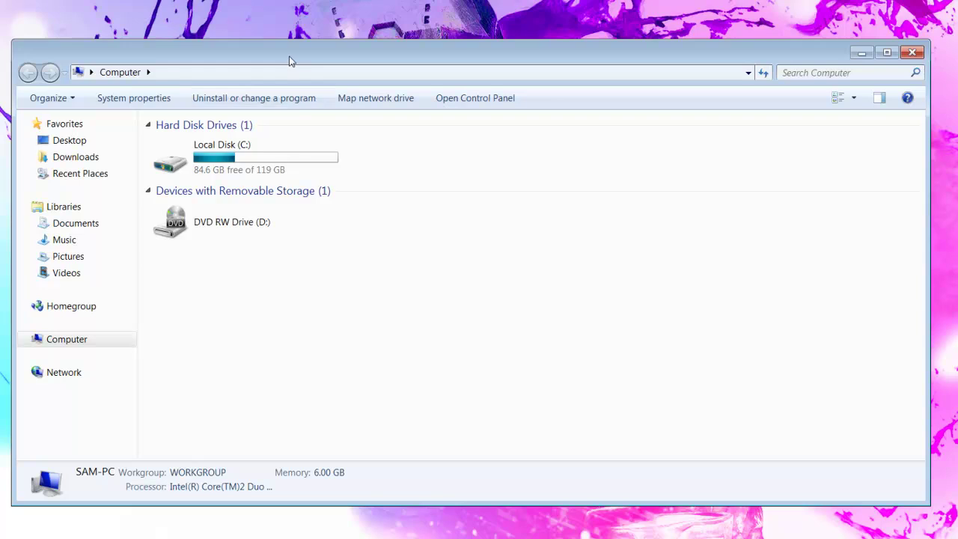
pyautogui.moveTo(289, 53); pyautogui.dragTo(316, 45)
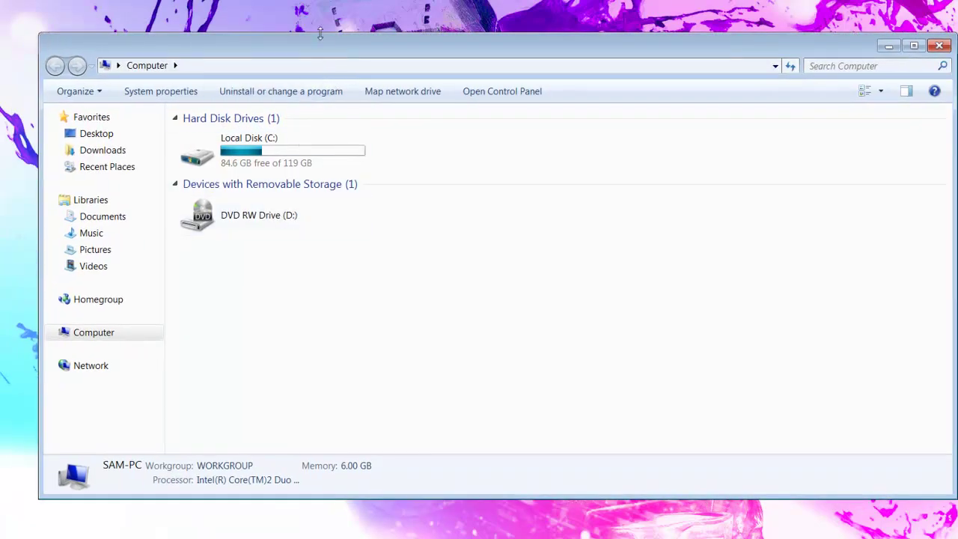
pyautogui.moveTo(317, 47); pyautogui.dragTo(290, 46)
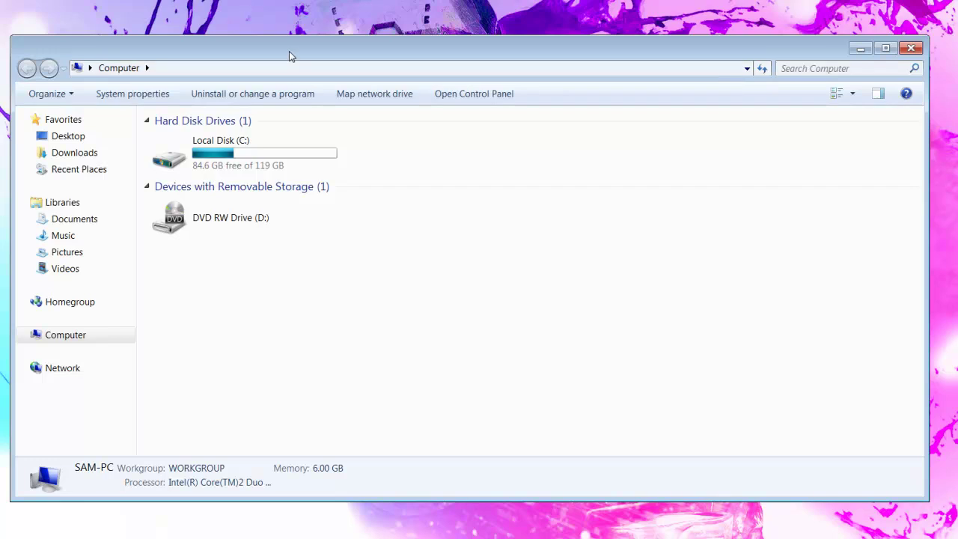
pyautogui.moveTo(289, 51); pyautogui.dragTo(279, 48)
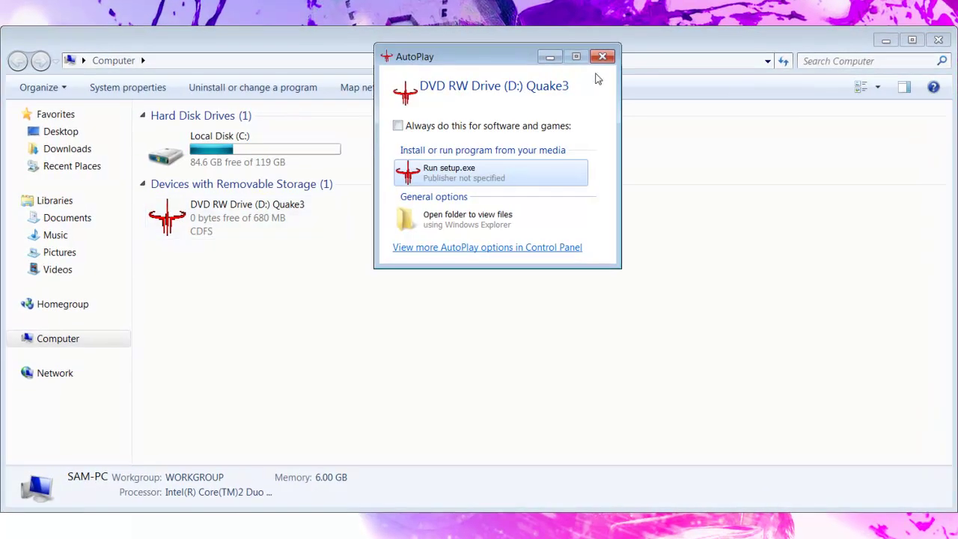
# Dismiss AutoPlay and open the Quake3 disc in drive D: to browse its files.
pyautogui.click(603, 56)
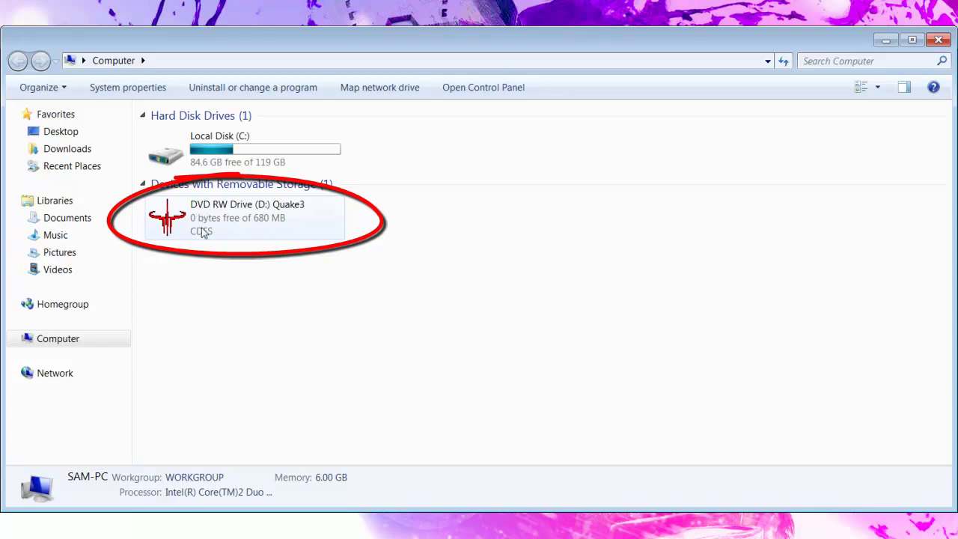
pyautogui.rightClick(207, 216)
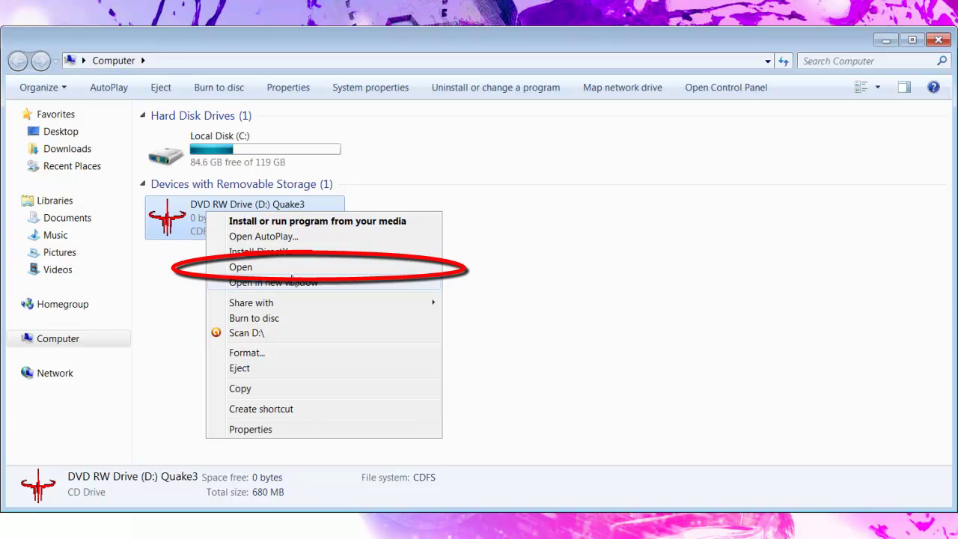
pyautogui.click(289, 267)
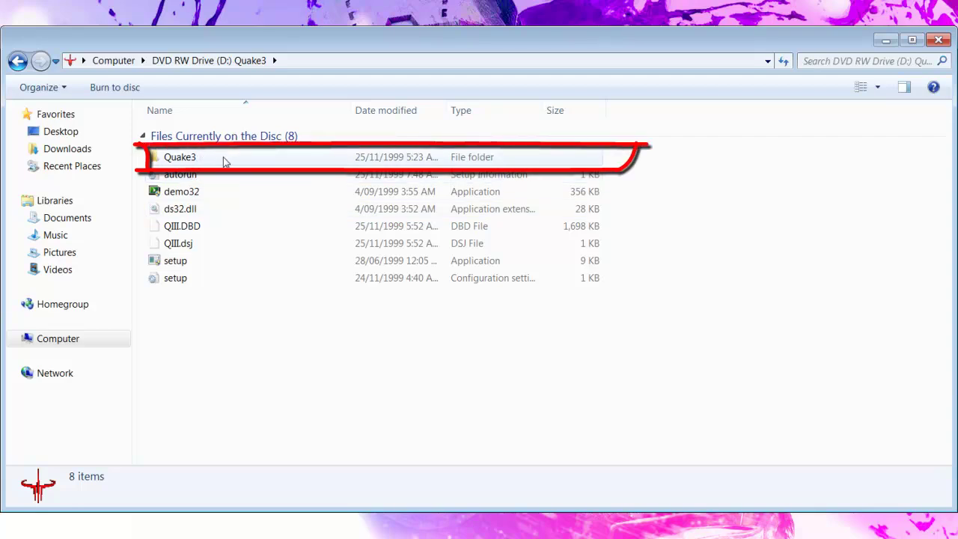
# Open the disc's Quake3 folder and launch the Setup application.
pyautogui.doubleClick(224, 158)
pyautogui.scroll(-5, 455, 280)
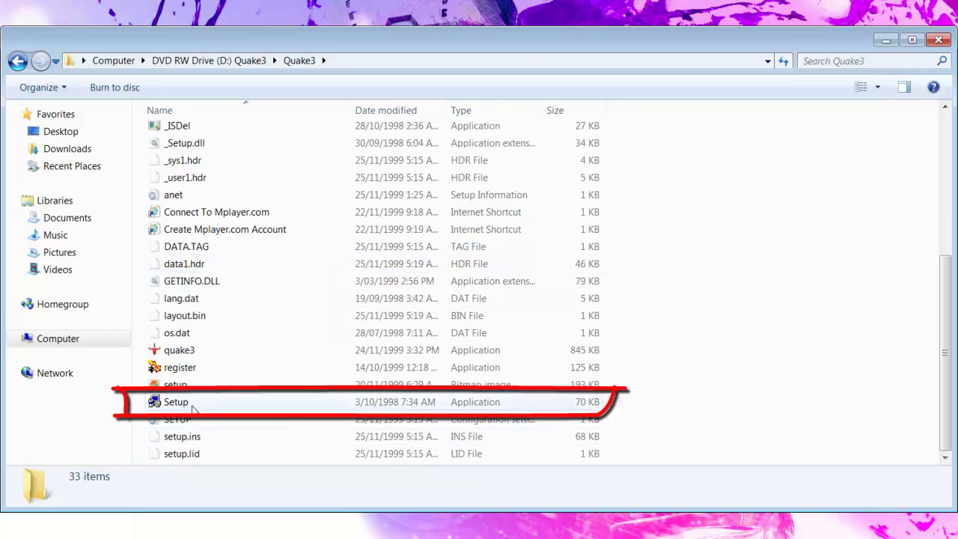
pyautogui.doubleClick(193, 405)
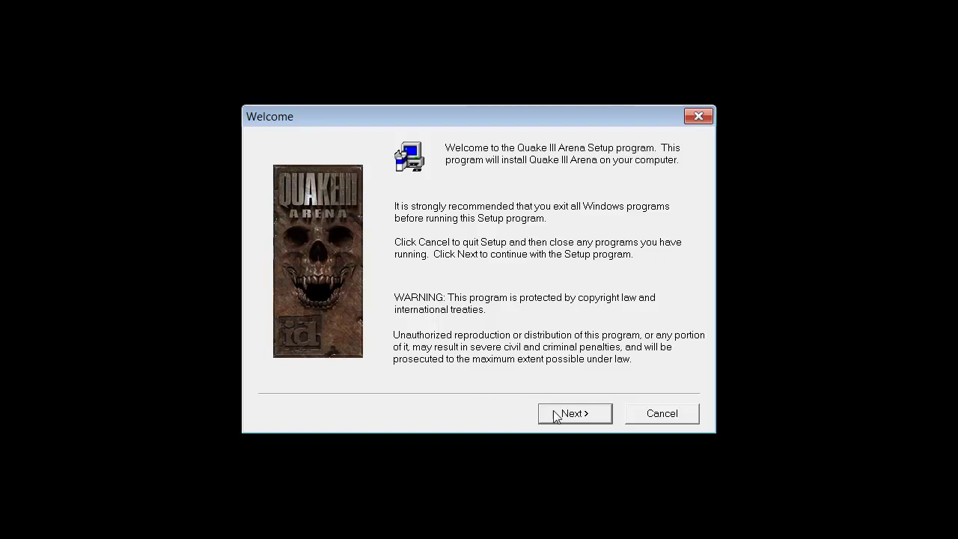
# Move past the Welcome page and accept the Quake III Arena licence agreement.
pyautogui.click(555, 415)
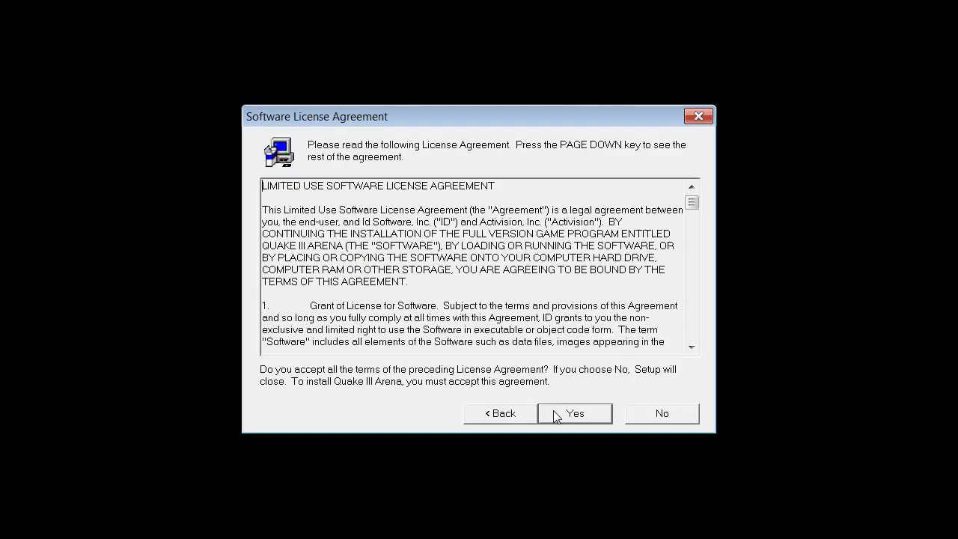
pyautogui.click(502, 413)
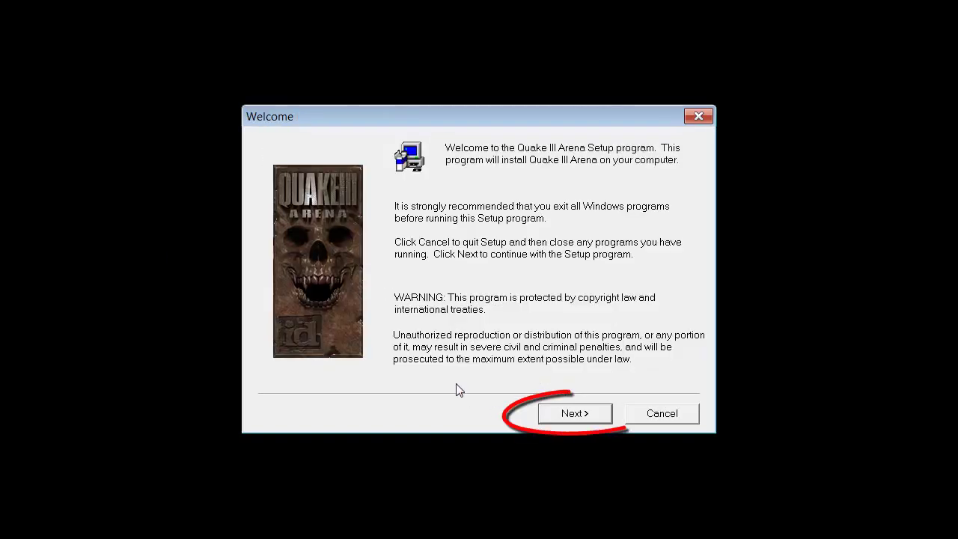
pyautogui.click(576, 416)
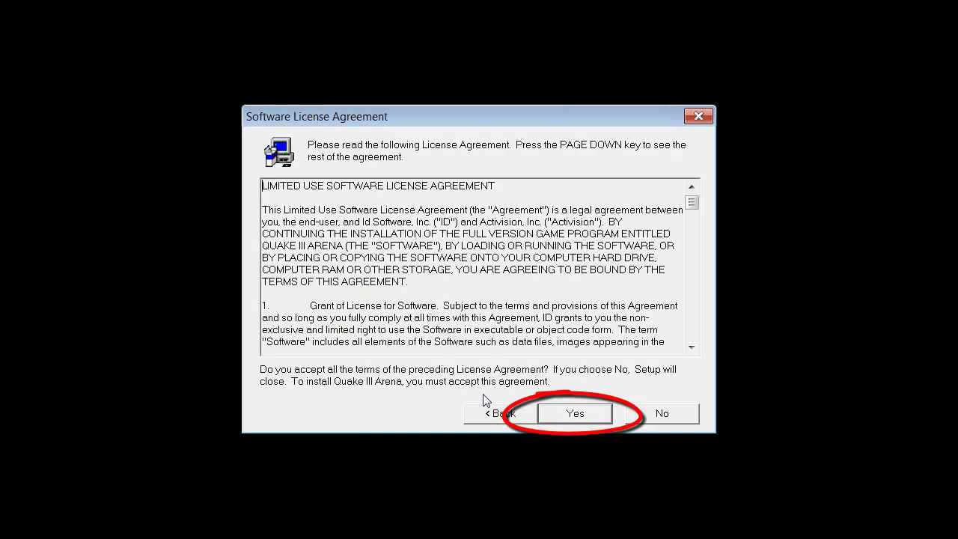
pyautogui.click(571, 416)
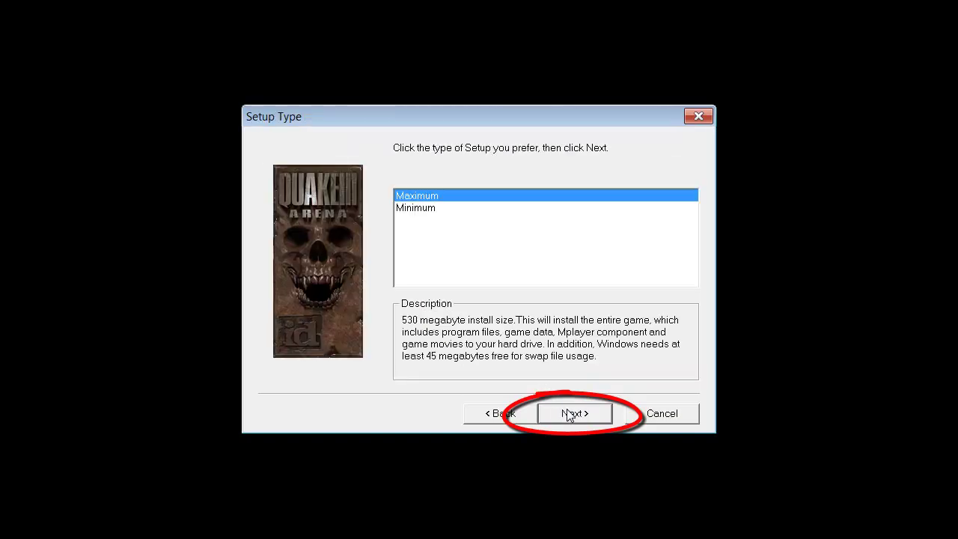
# Choose the 530 MB Maximum install, keeping the default C:\Program Files (x86)\Quake III Arena destination and program folder.
pyautogui.click(419, 209)
pyautogui.click(419, 197)
pyautogui.click(419, 209)
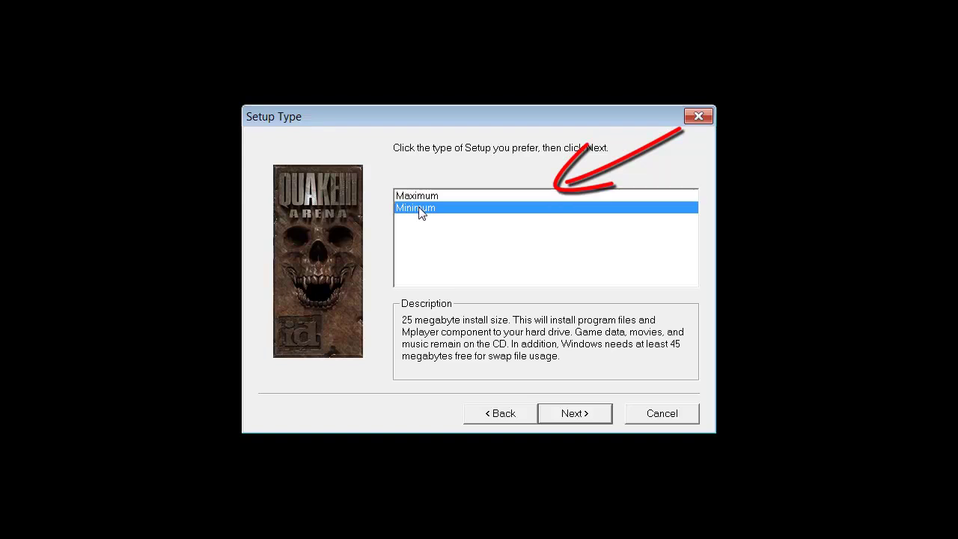
pyautogui.click(419, 197)
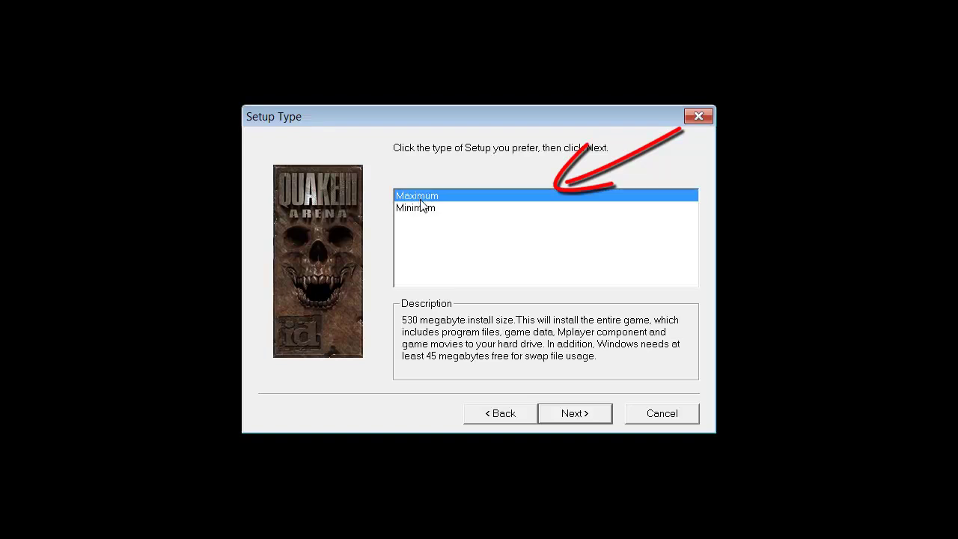
pyautogui.click(581, 415)
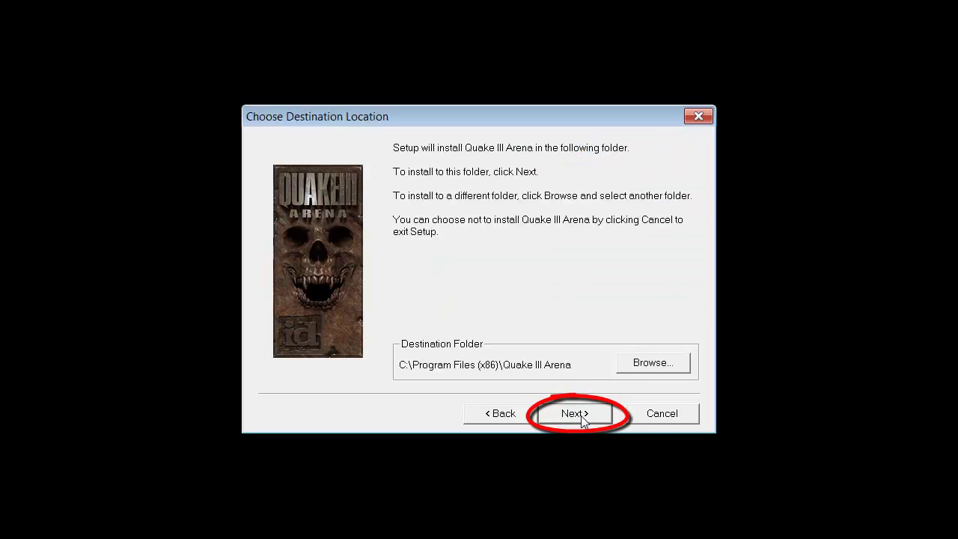
pyautogui.click(561, 408)
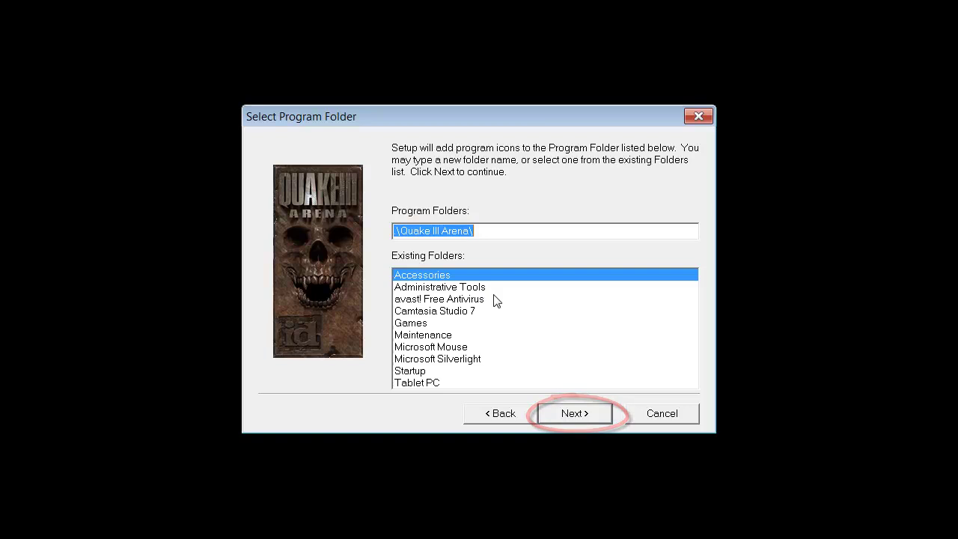
pyautogui.click(580, 417)
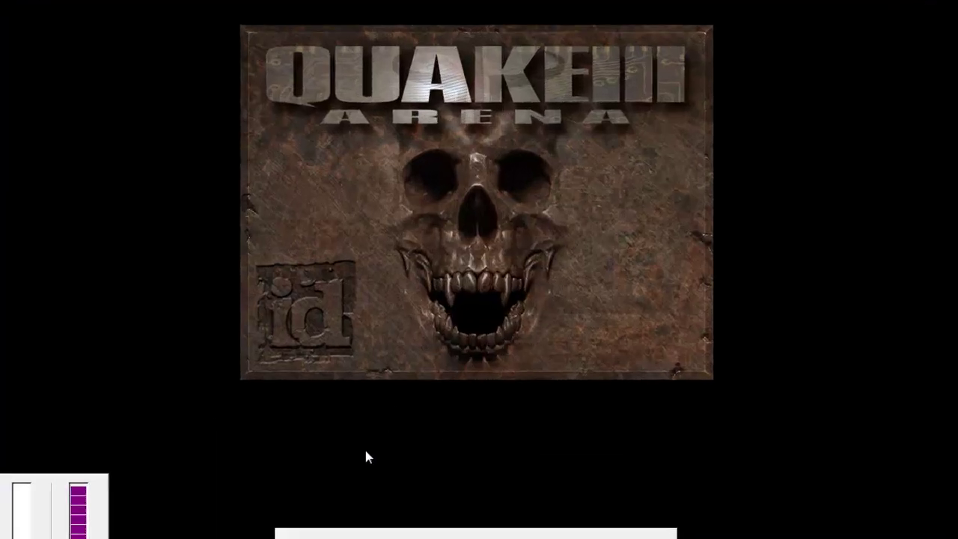
# After copying finishes, answer the desktop-shortcut and registration prompts and acknowledge the North America-only notice.
pyautogui.press('super')
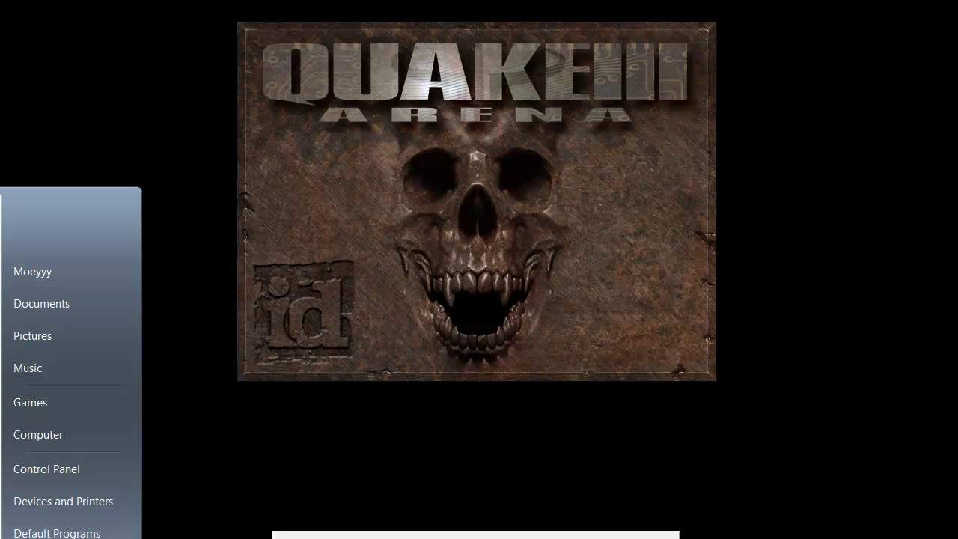
pyautogui.press('Escape')
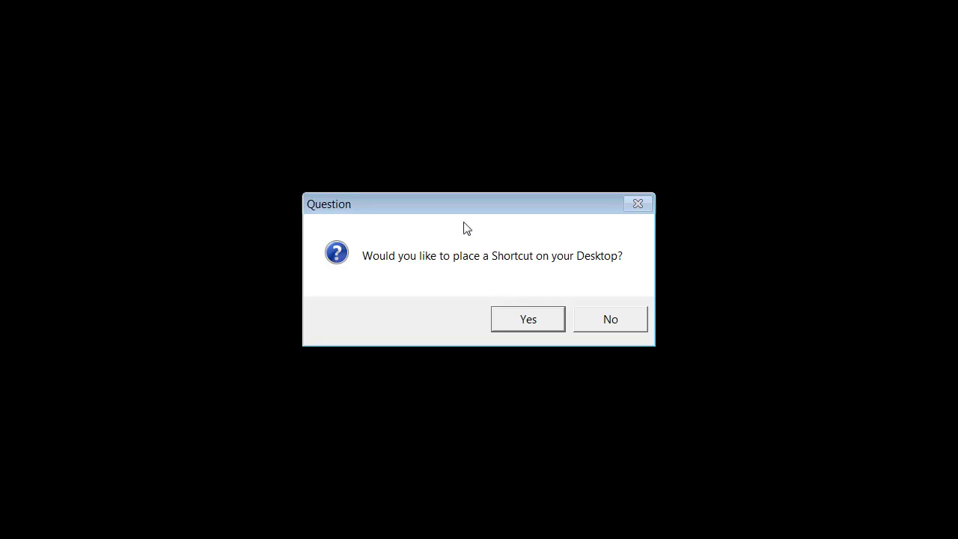
pyautogui.moveTo(455, 208); pyautogui.dragTo(441, 205)
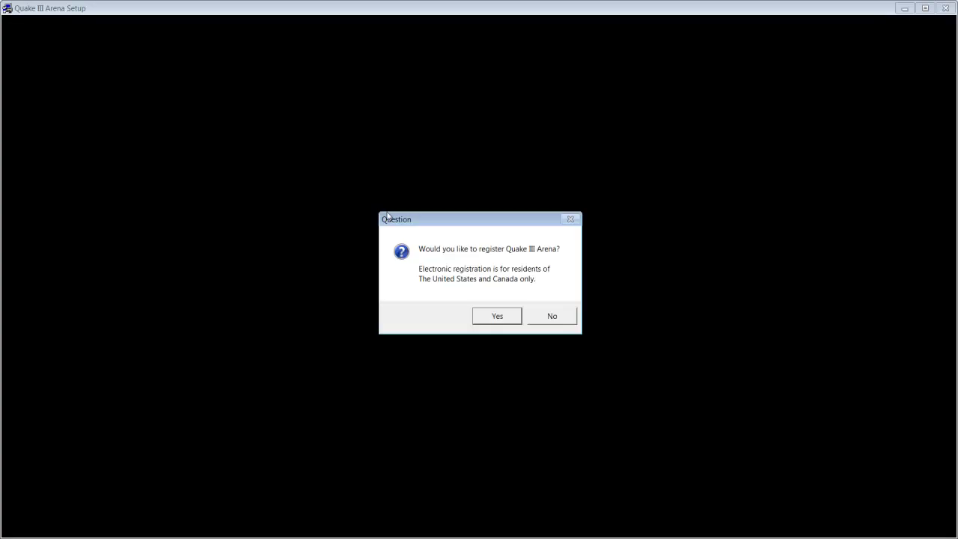
pyautogui.moveTo(472, 222); pyautogui.dragTo(474, 209)
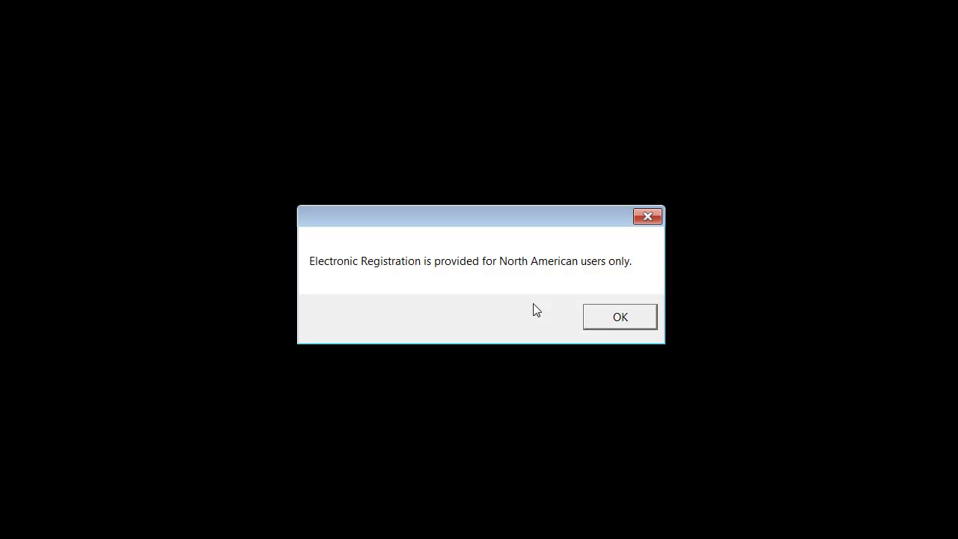
pyautogui.moveTo(446, 217); pyautogui.dragTo(438, 212)
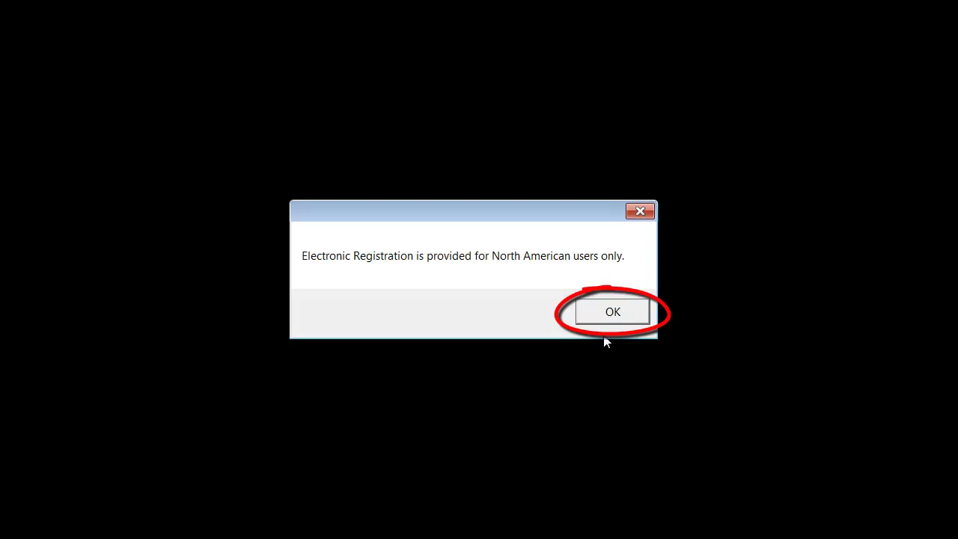
pyautogui.click(613, 311)
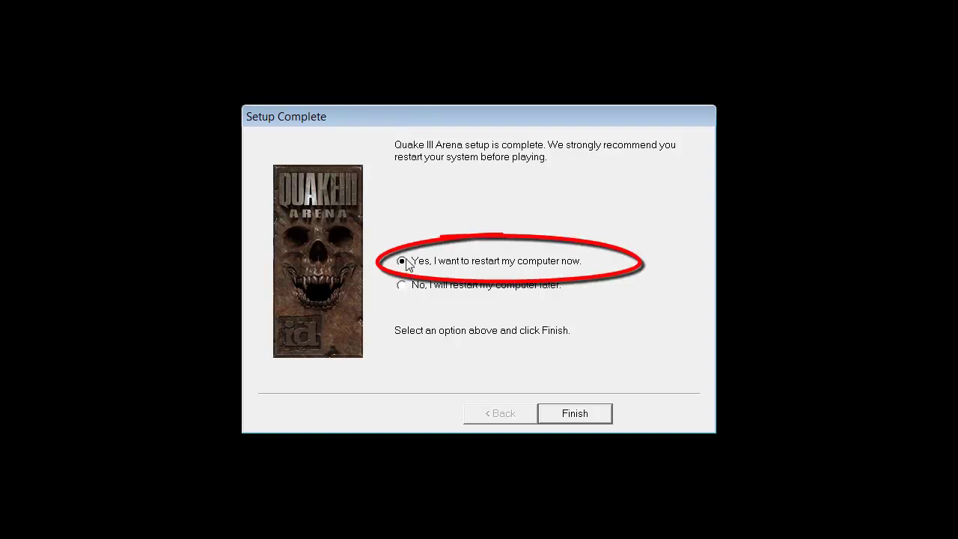
# Choose 'No, I will restart my computer later' and finish the Quake III Arena setup.
pyautogui.click(402, 286)
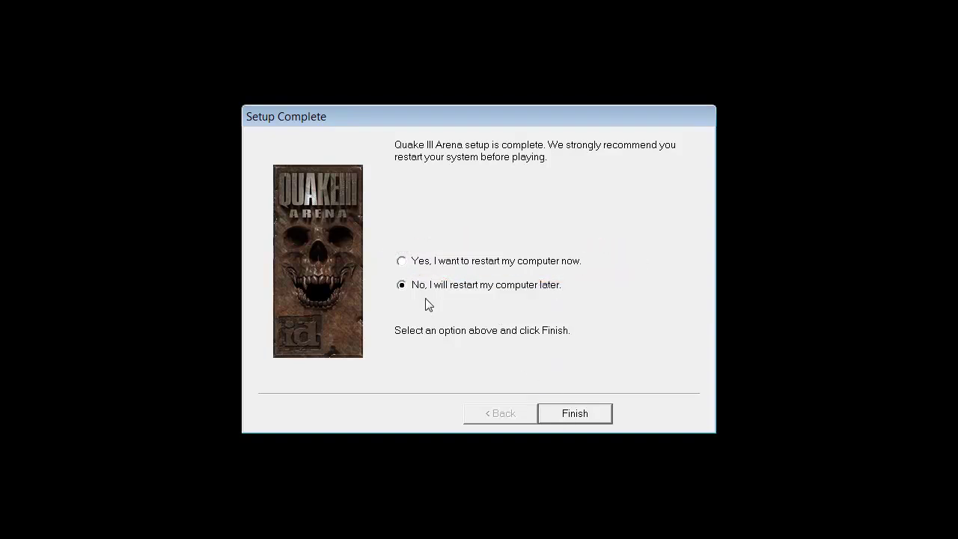
pyautogui.click(401, 262)
pyautogui.click(401, 285)
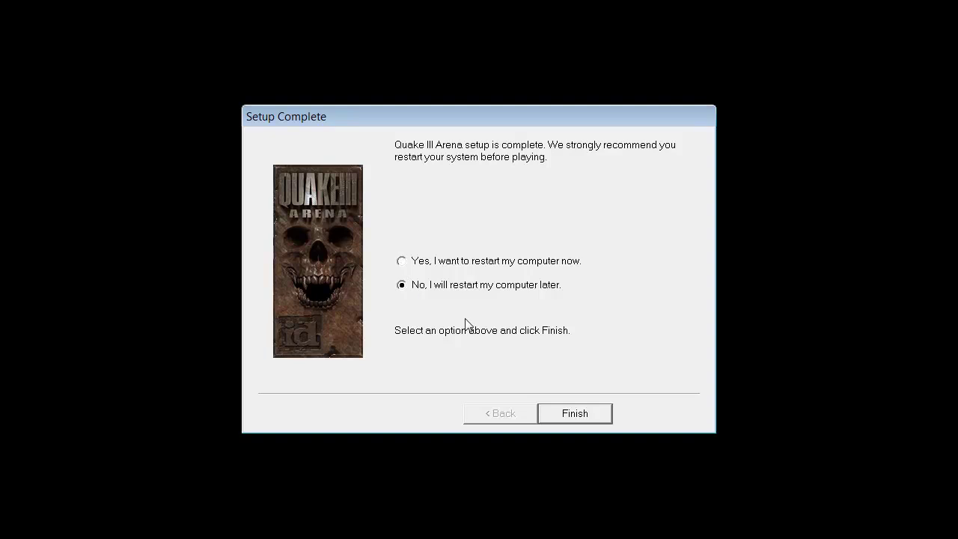
pyautogui.click(575, 414)
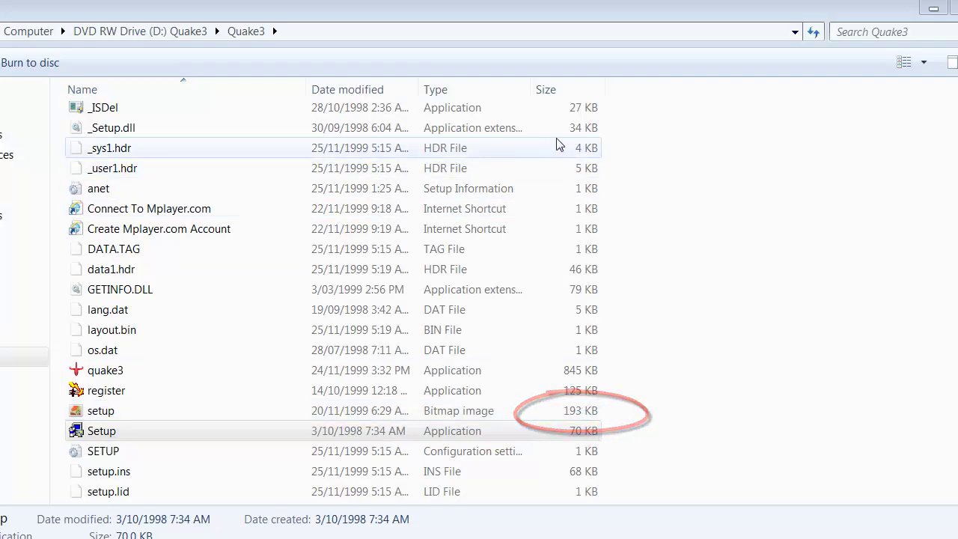